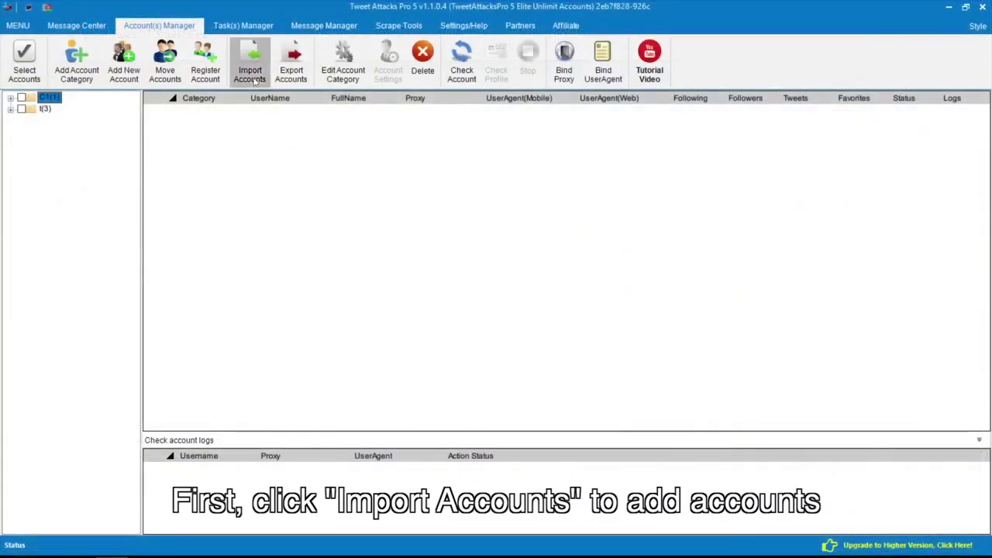
Set up an account import into a new category C2 with Register Account and Import account with Proxy enabled
click(250, 71)
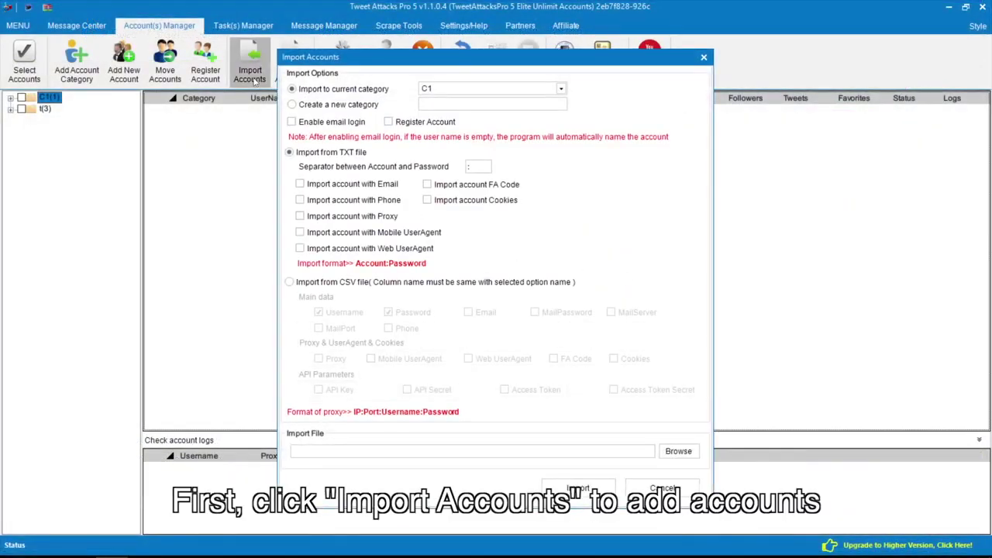
click(428, 90)
click(312, 106)
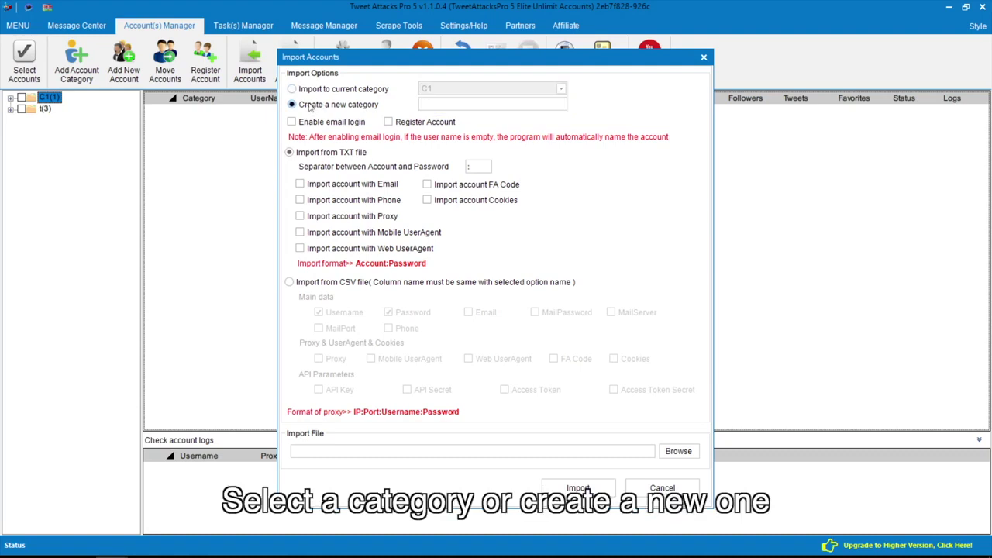
text(C2)
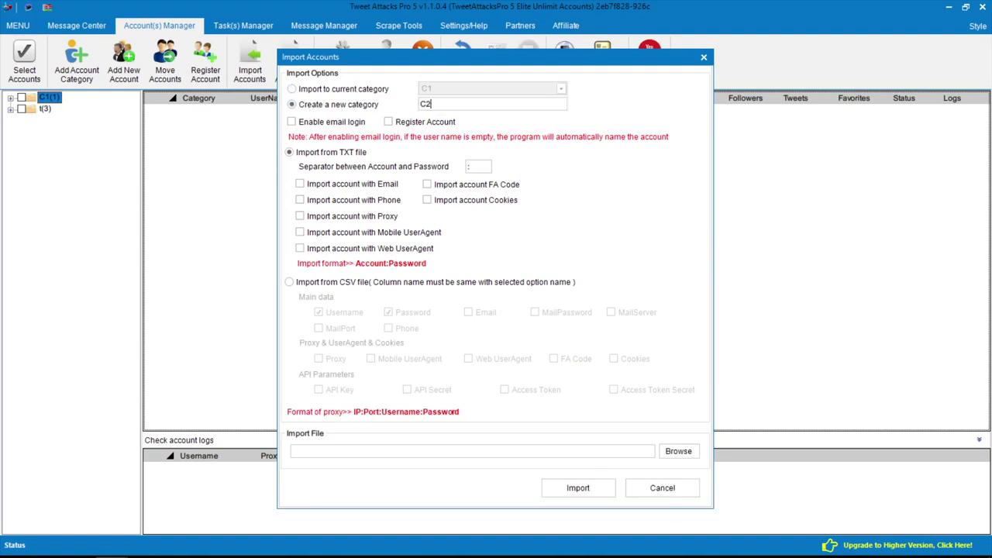
click(425, 122)
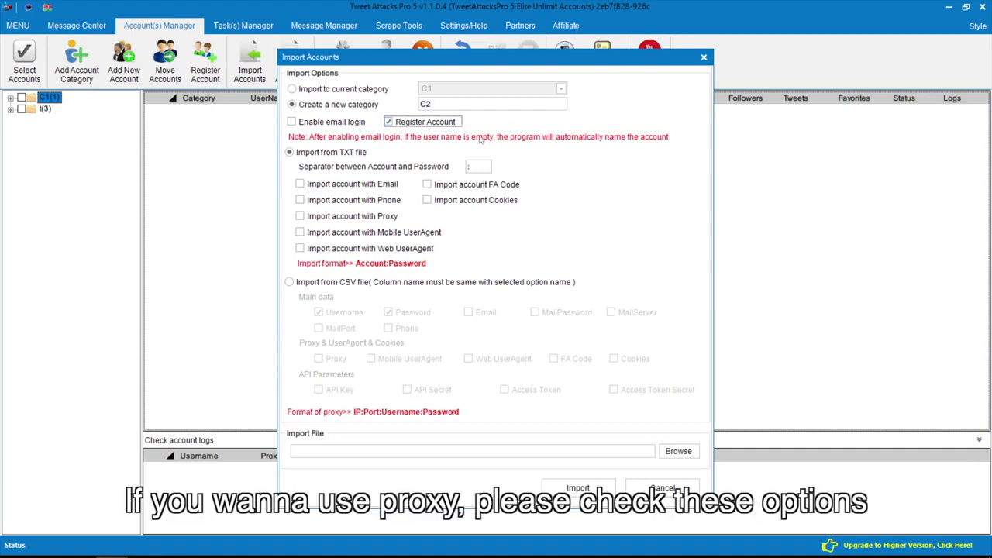
click(341, 219)
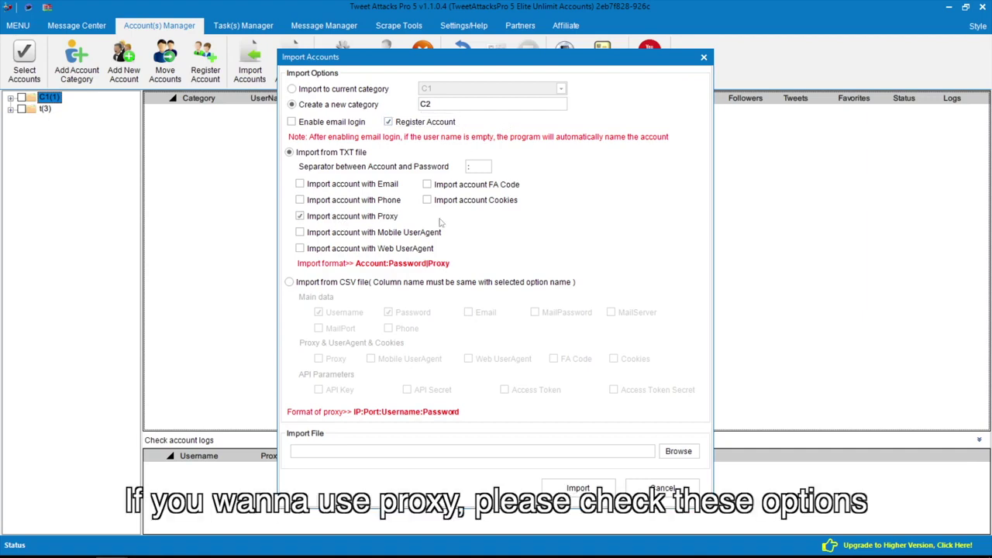
Import the accounts from the tap text file in the Documents folder
click(678, 451)
scroll(573, 233, down, 10)
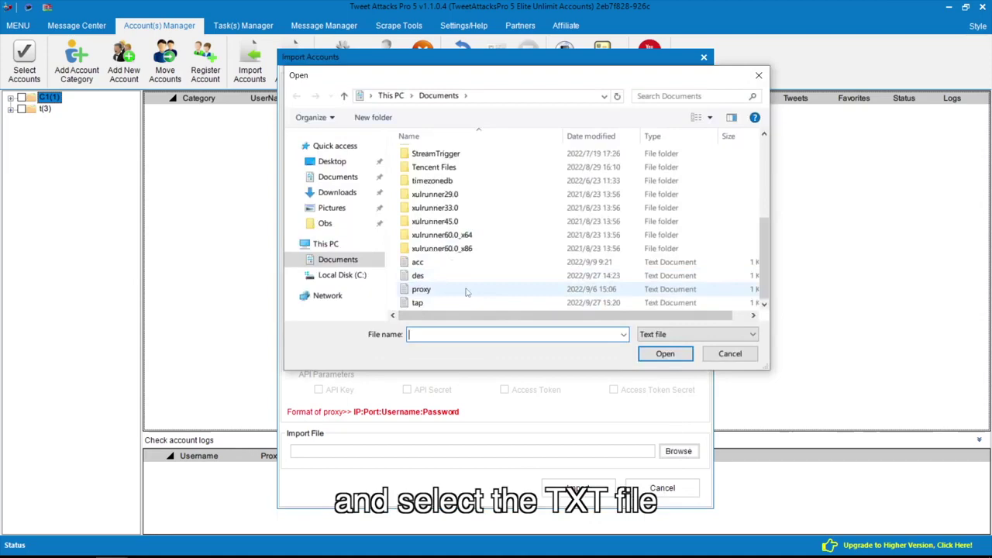
double_click(474, 300)
click(591, 480)
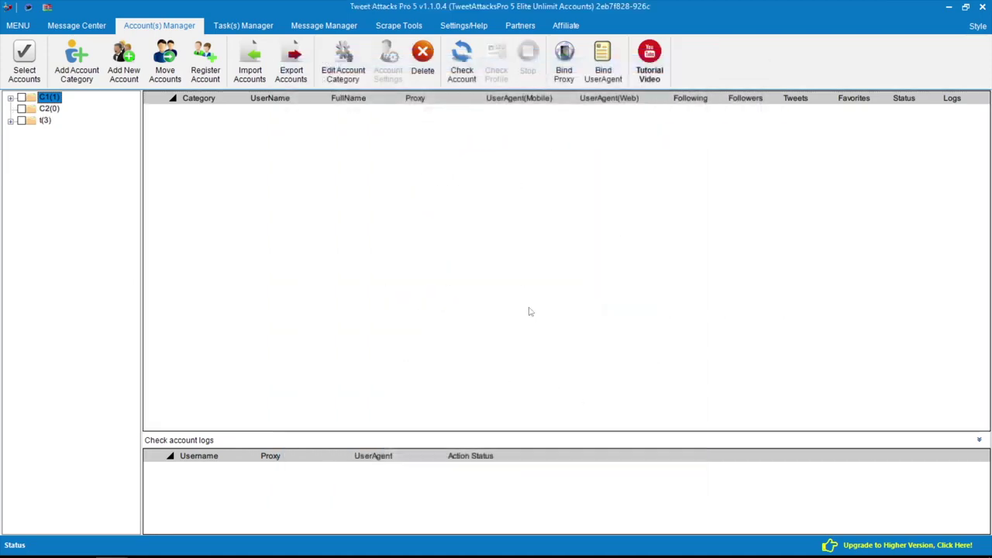
click(527, 323)
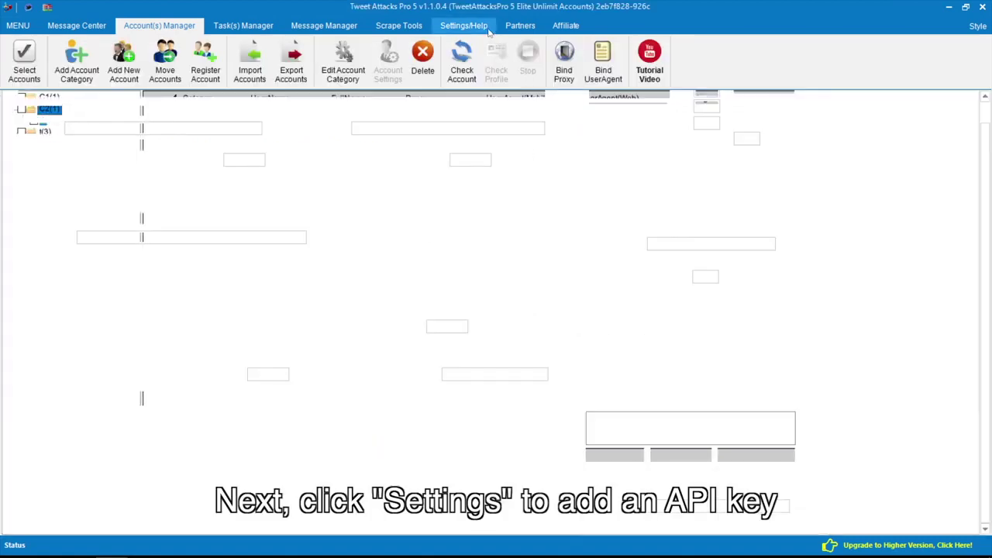
Enter the 2Captcha API key in the captcha settings and confirm it
click(489, 29)
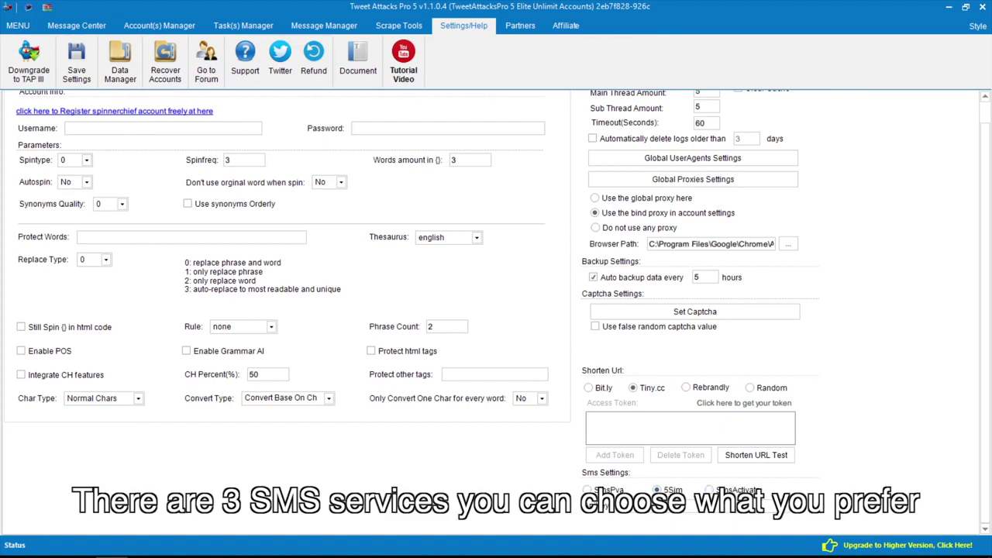
click(737, 312)
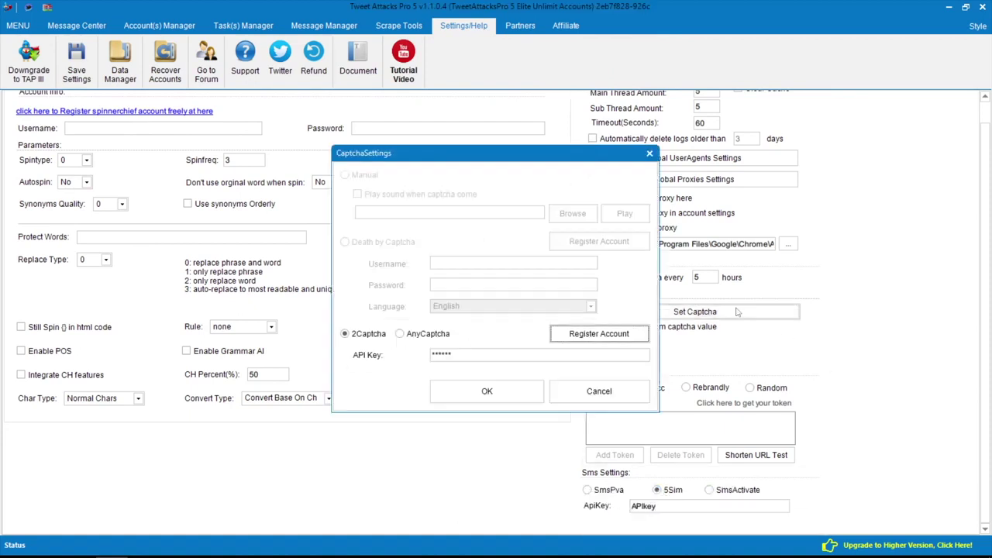
click(483, 353)
key(ctrl+v)
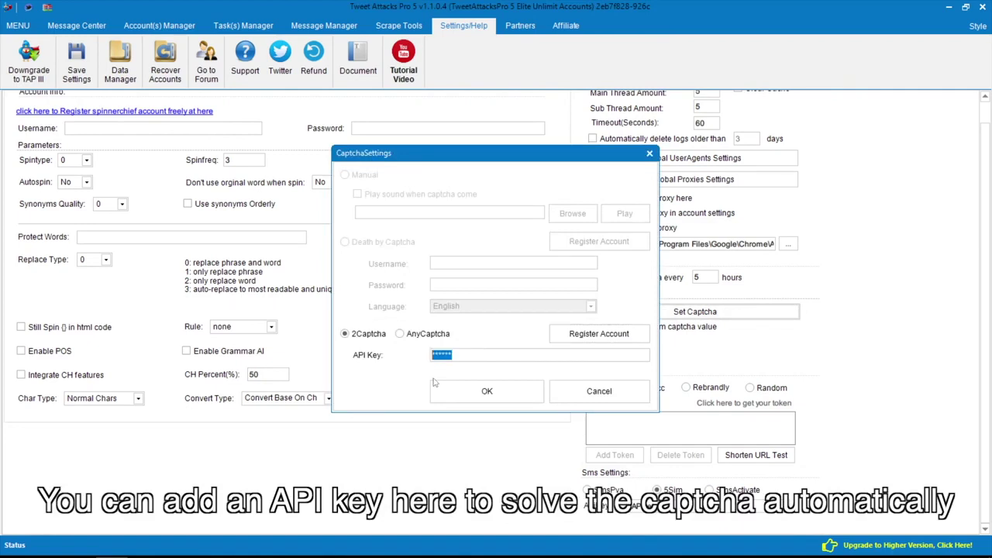
click(487, 390)
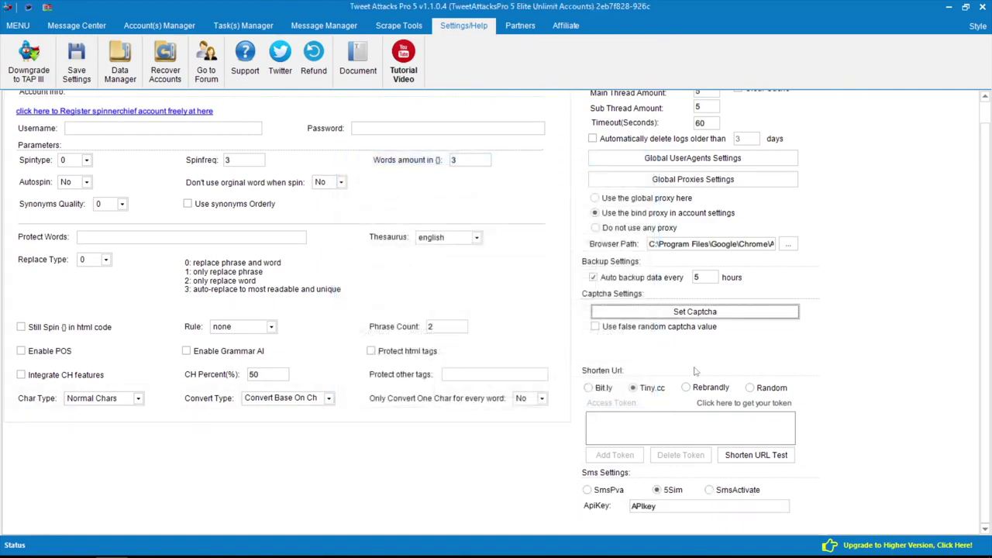
Set the main thread amount and the sub thread amount to 1, and save the settings
scroll(981, 301, up, 1)
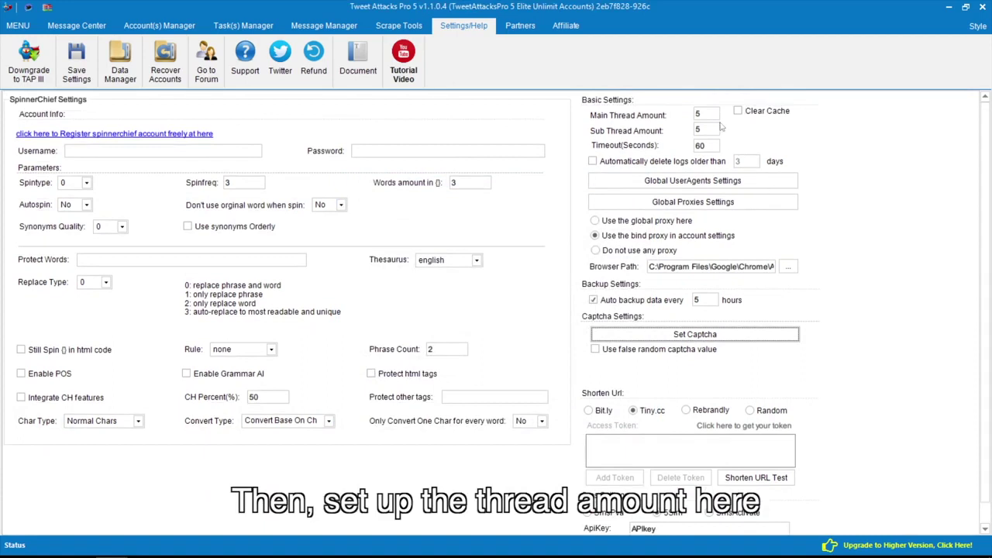
double_click(699, 114)
text(1)
key(Tab)
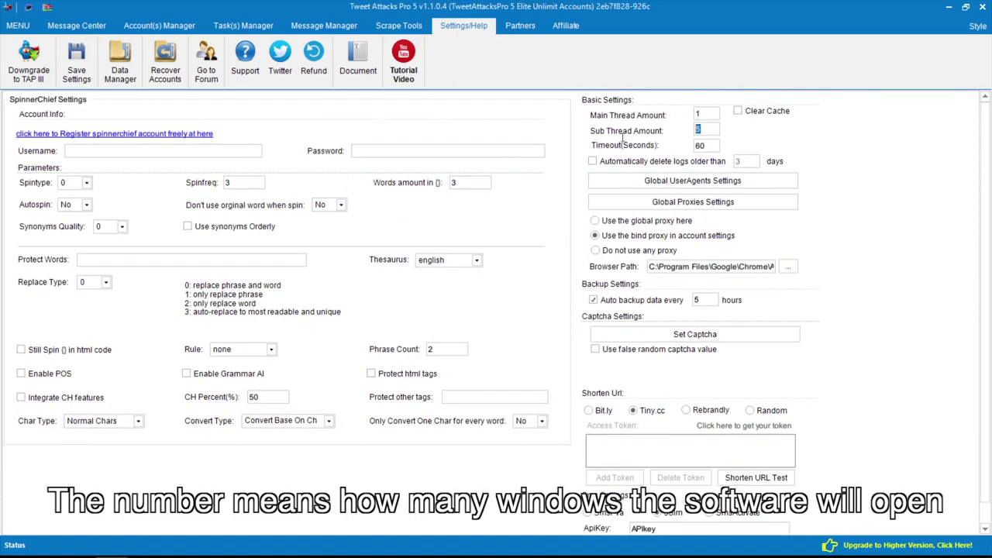
text(1)
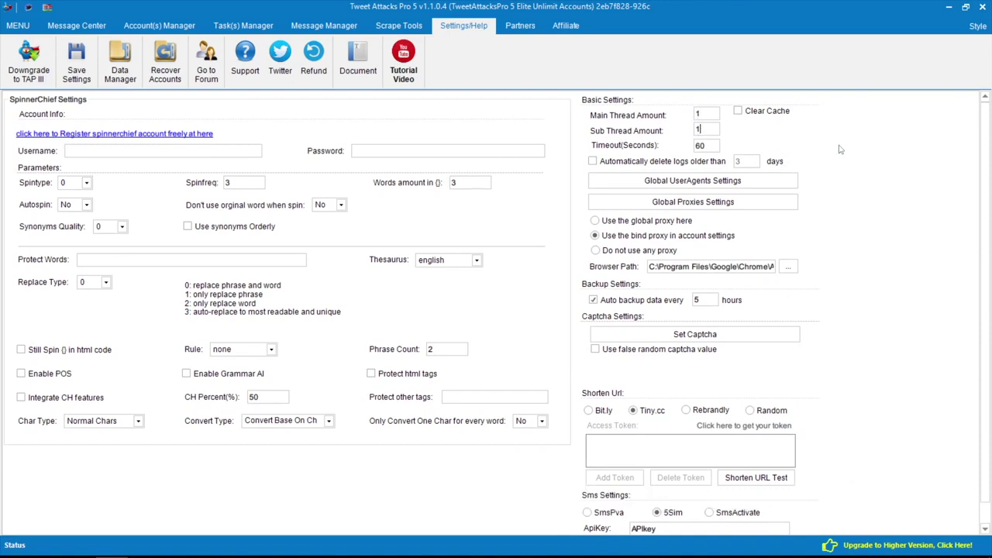
click(76, 62)
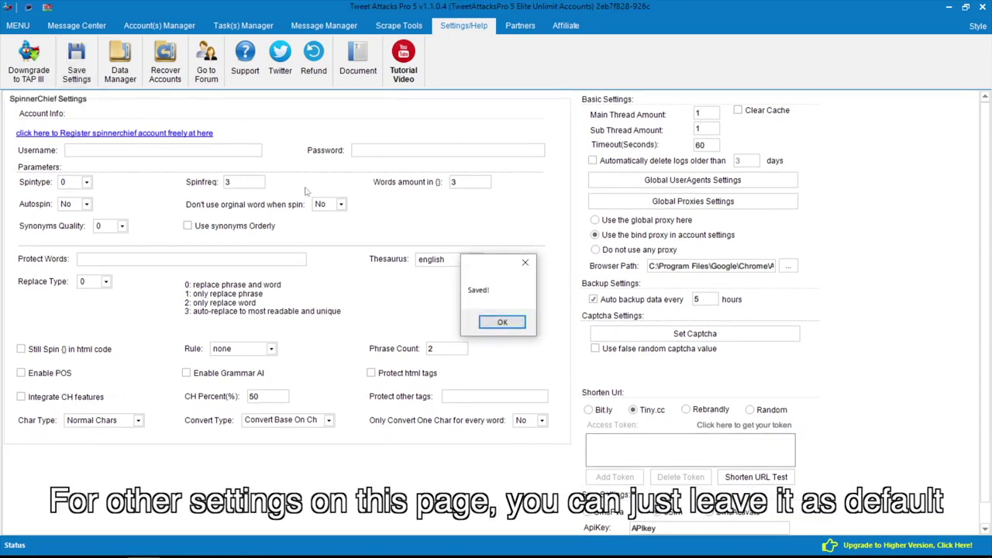
click(501, 323)
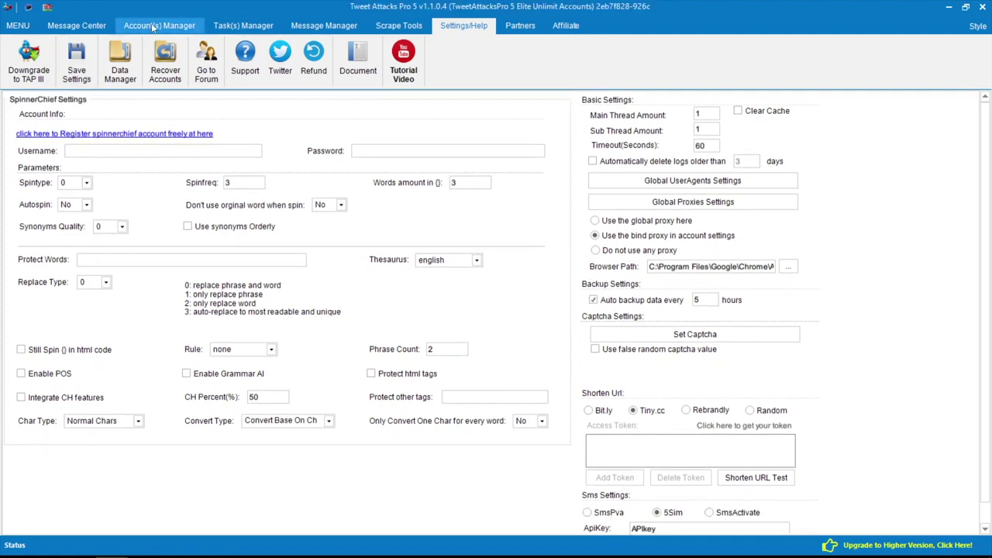
Select all accounts in category C2 and open the account registration for them
click(159, 25)
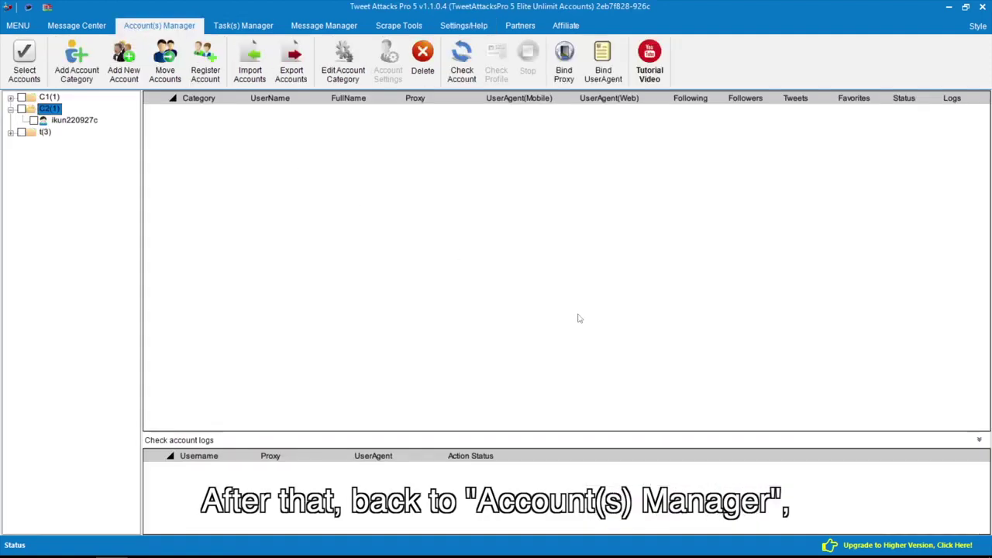
click(22, 109)
click(205, 62)
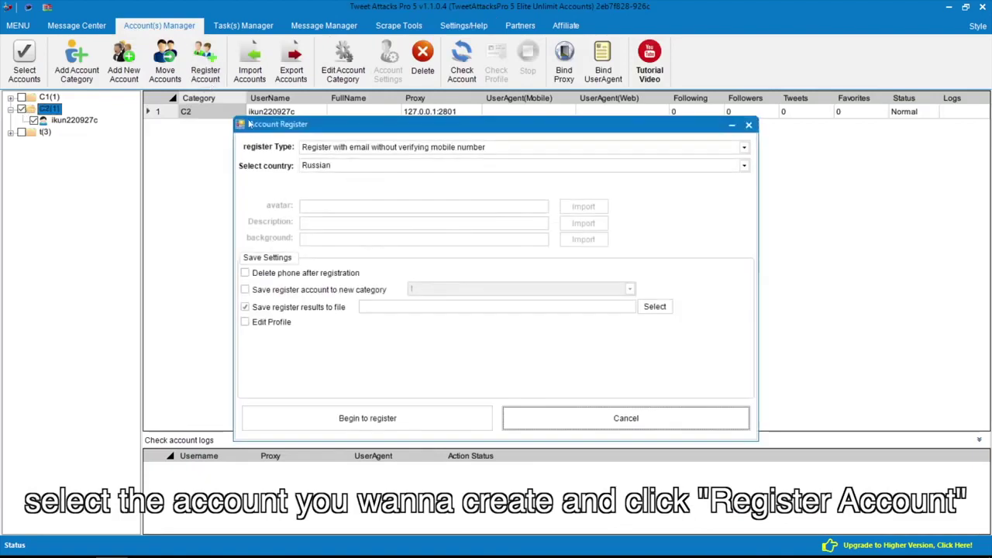
Choose mobile phone number registration not bound to mailbox, with Malaysia as the country, and enable Edit Profile
click(321, 147)
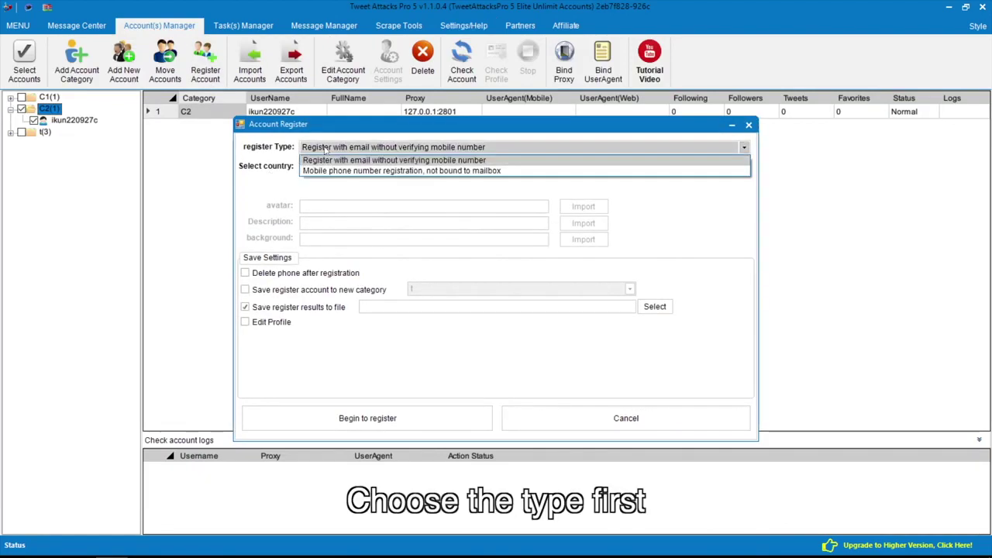
click(373, 171)
click(465, 165)
click(341, 324)
click(271, 322)
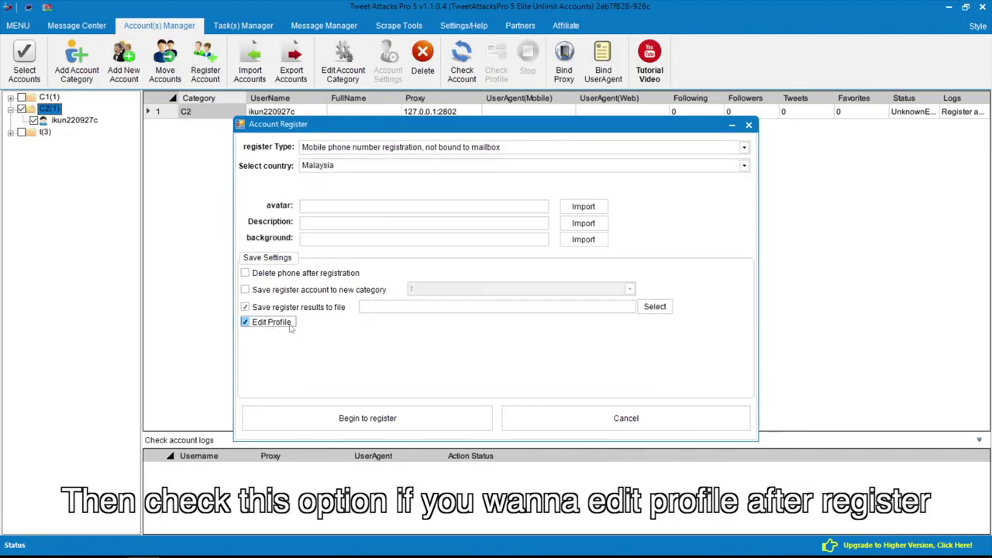
Set the user's Pictures folder as the source for both the avatar and the background
click(582, 206)
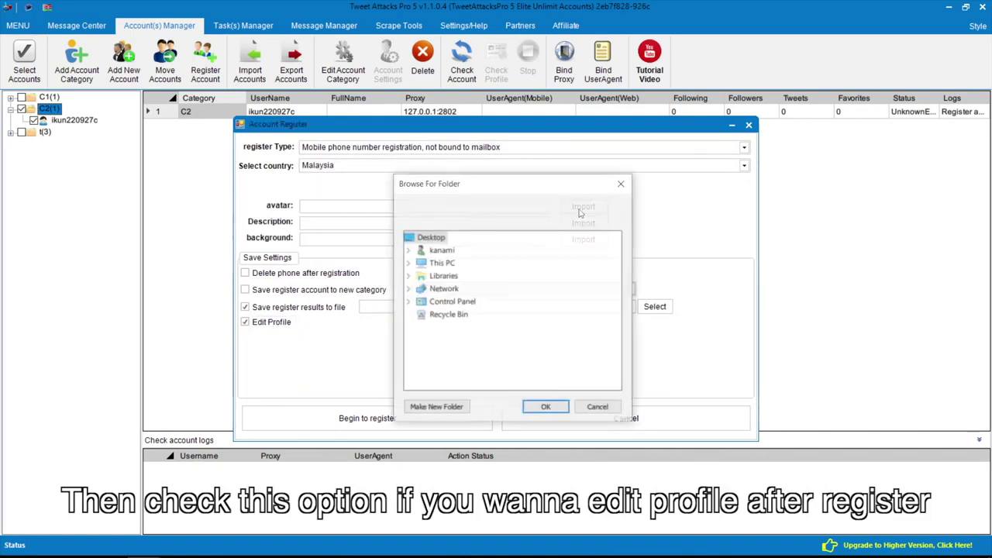
double_click(456, 252)
click(456, 339)
click(543, 405)
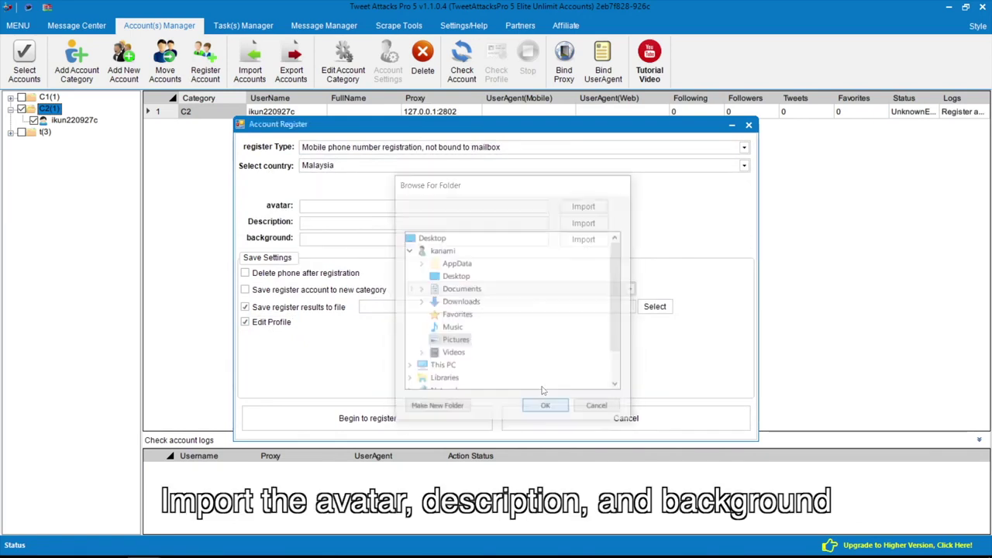
click(583, 222)
double_click(440, 250)
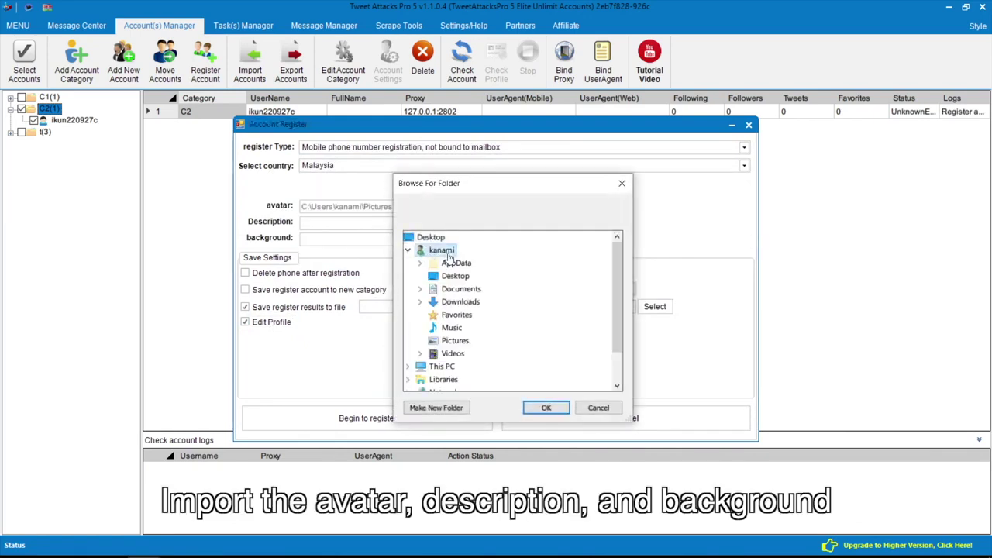
click(455, 340)
click(545, 408)
Import the des text file from Documents as the profile description source
click(581, 237)
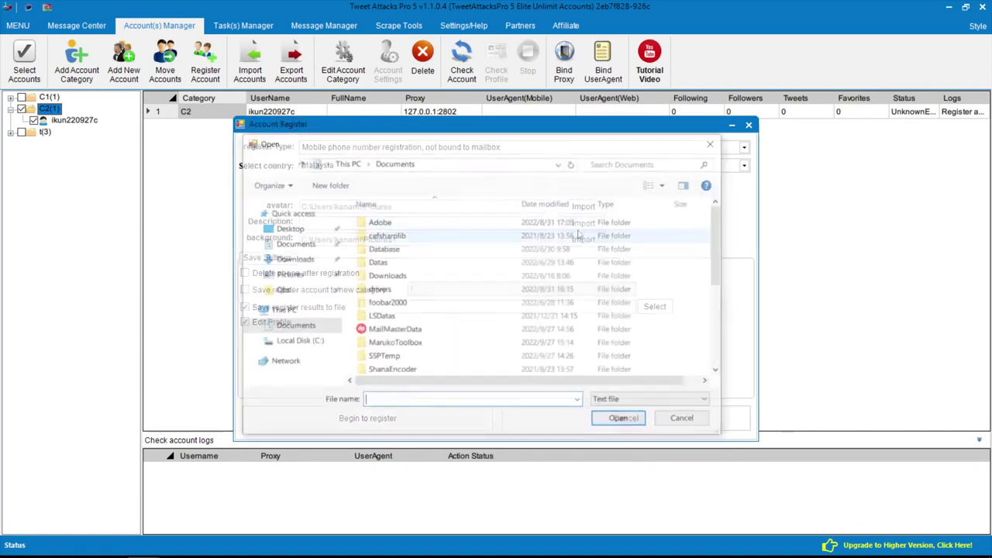
scroll(425, 314, down, 5)
double_click(388, 349)
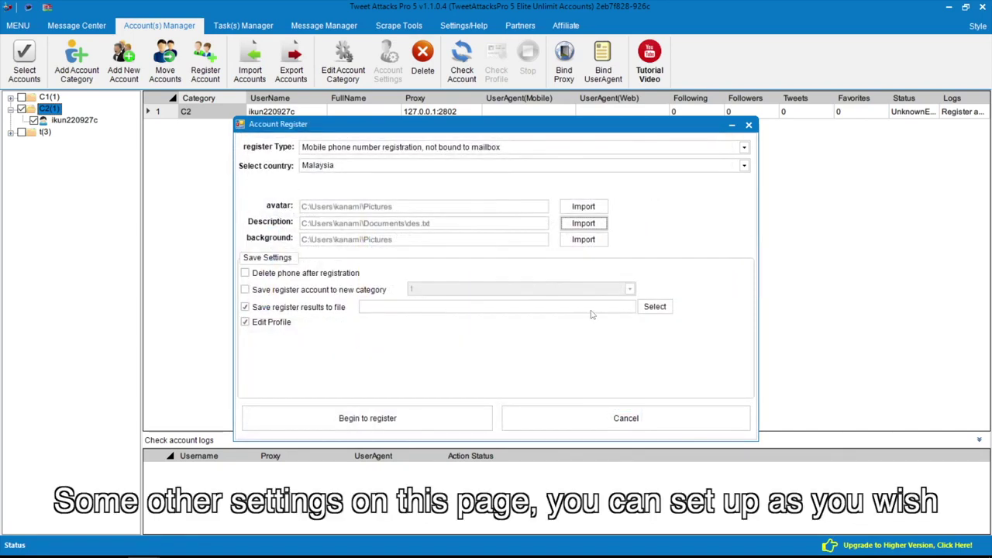
Save the registration results to a CSV file named tap in Documents and begin the registration
click(654, 306)
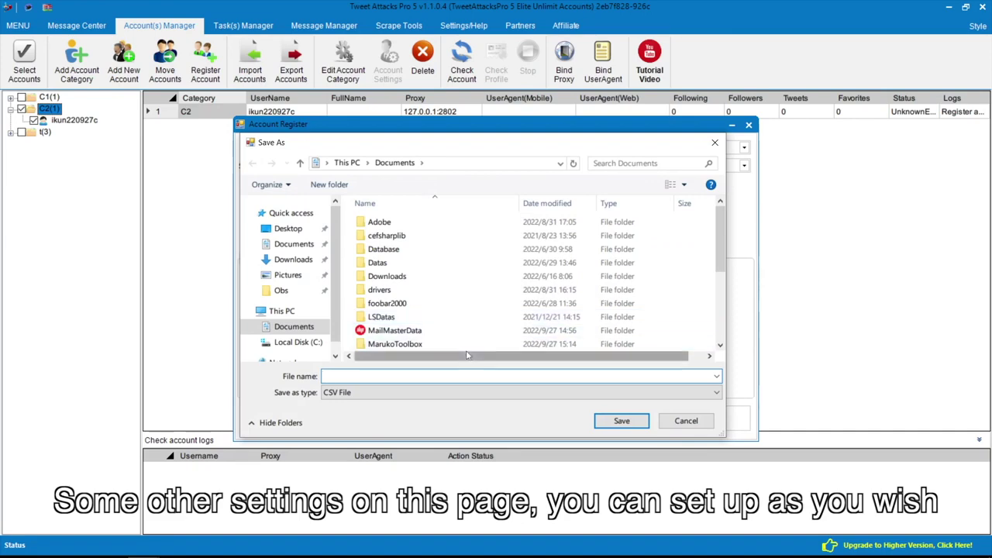
text(tap)
key(Return)
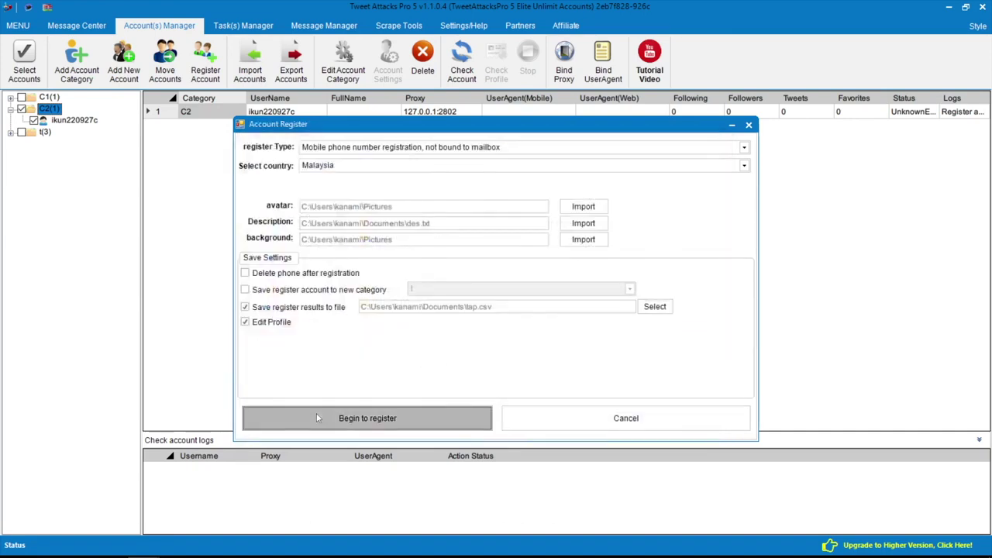
click(317, 418)
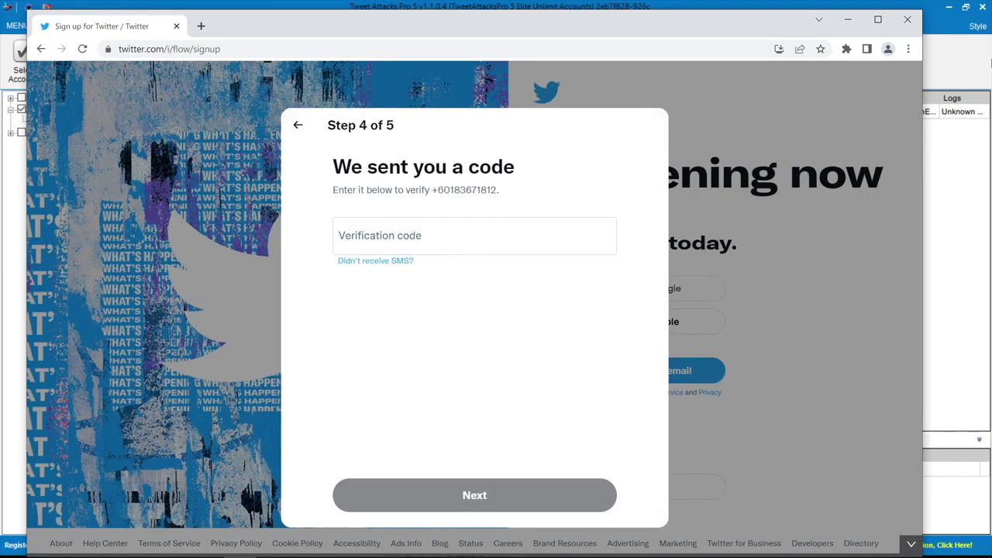
Complete the Twitter signup in the browser by entering the SMS verification code and the account password
click(341, 241)
key(ctrl+v)
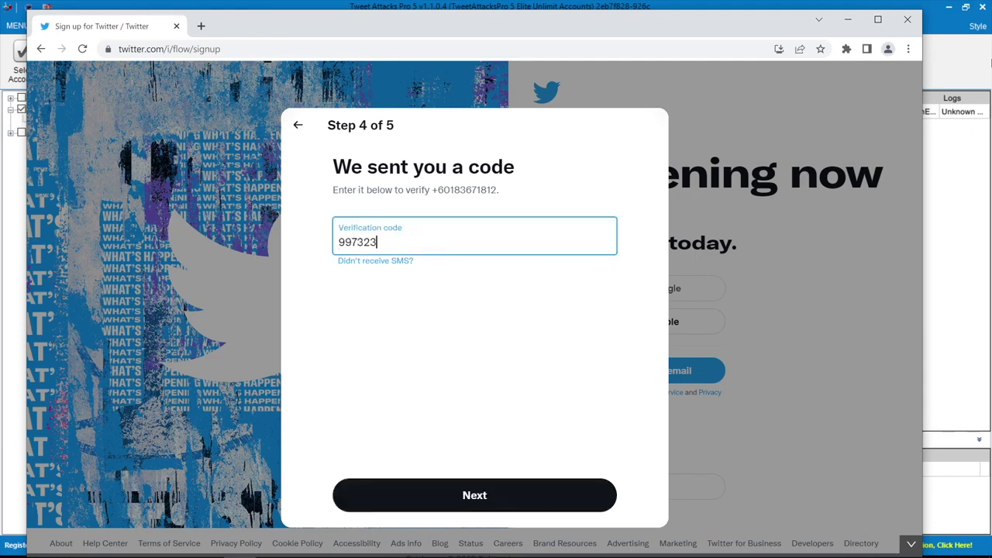
key(Return)
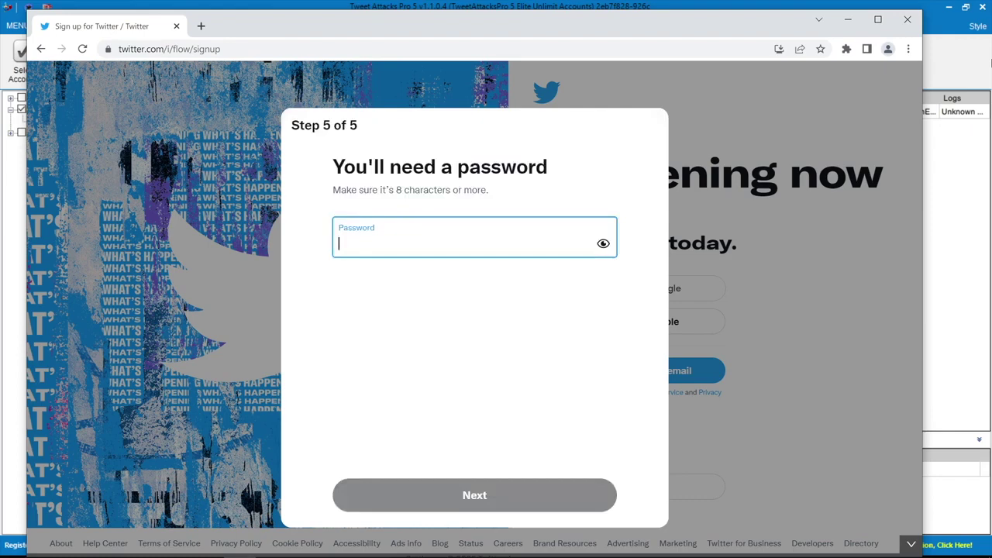
key(ctrl+v)
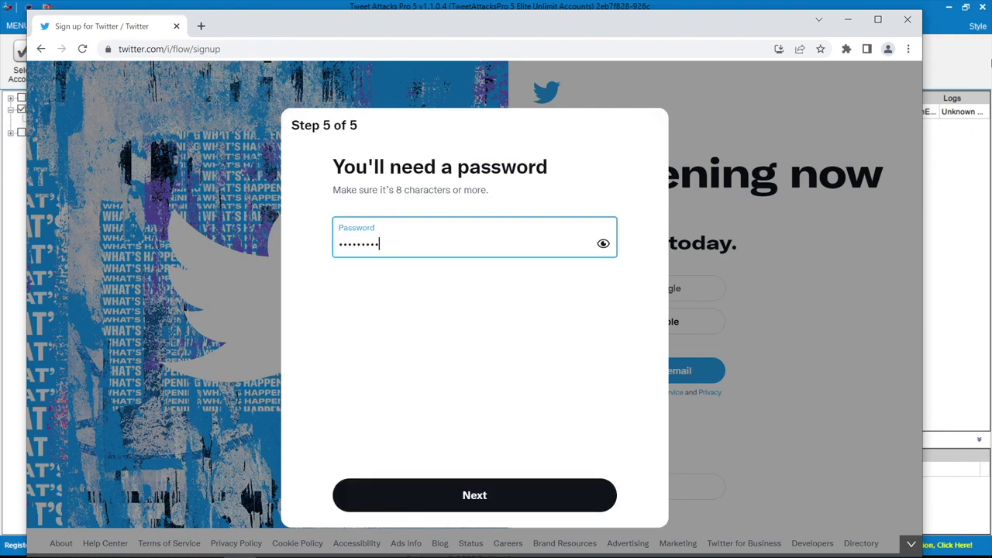
key(Return)
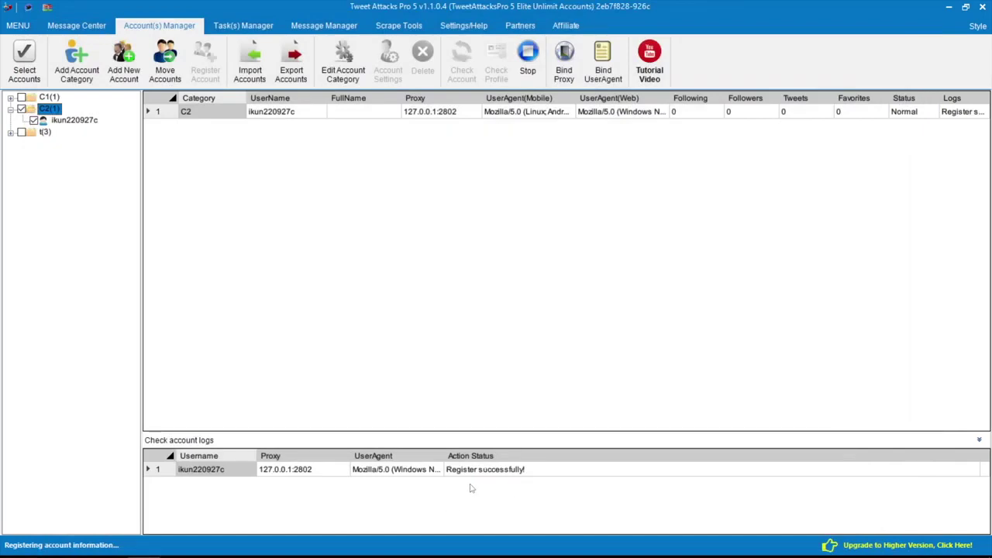
Run a desktop check of the registered account with manual operation added and old cookies cleared for re-login
click(461, 62)
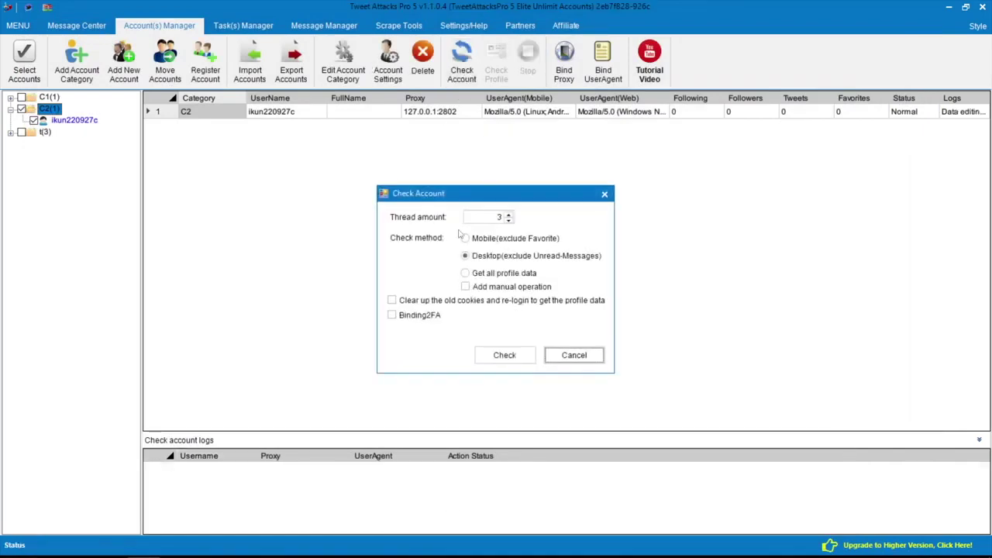
click(415, 300)
click(468, 288)
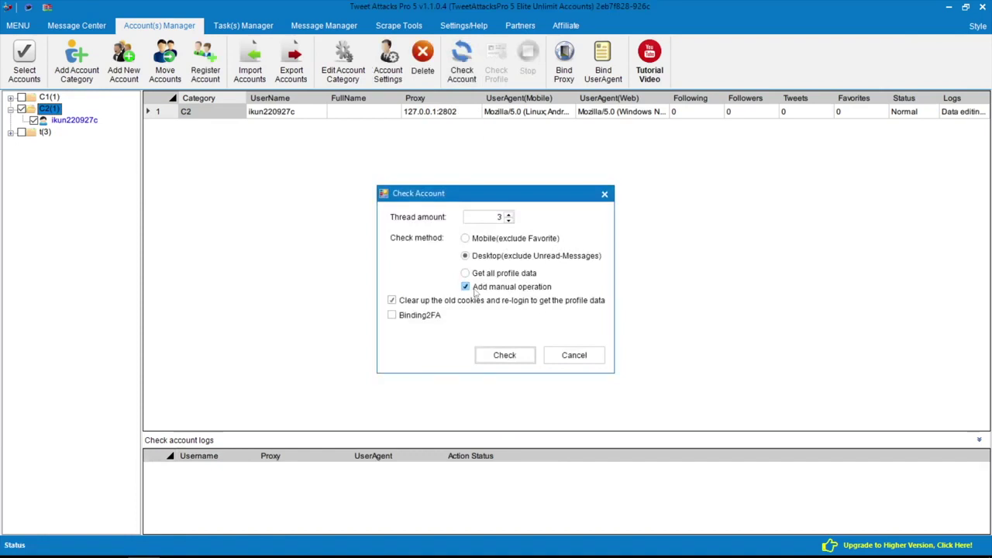
click(505, 355)
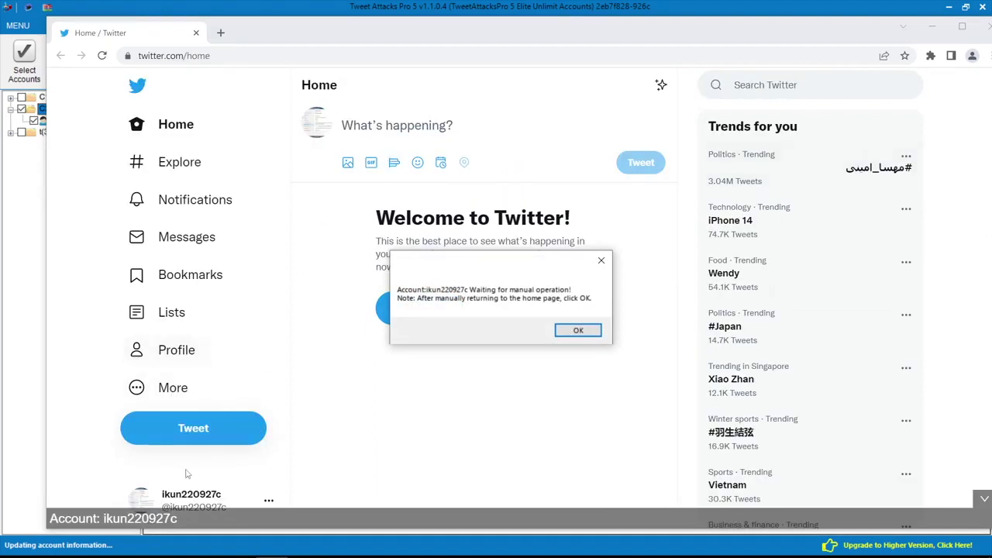
Open the new account's Twitter profile page to examine its avatar, background and description
click(221, 500)
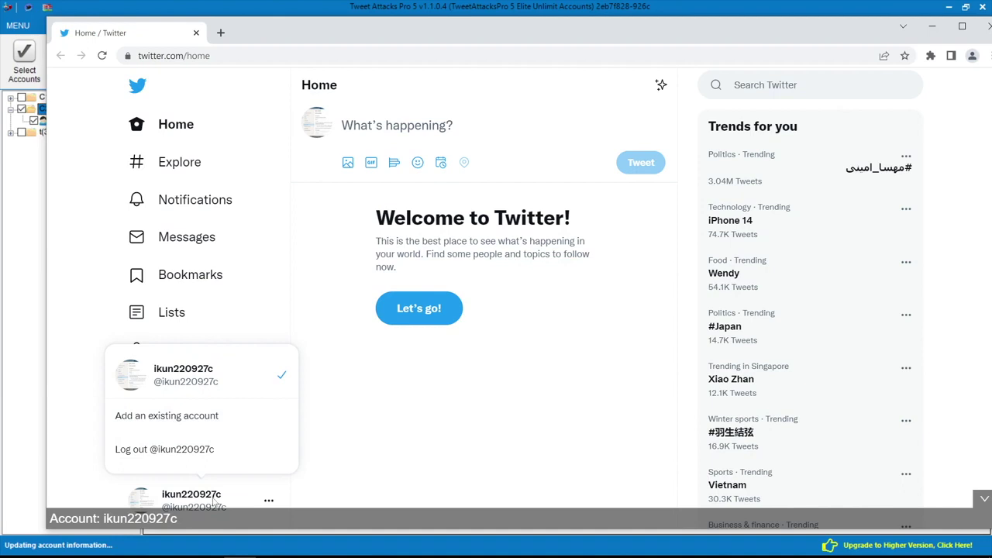
click(214, 501)
click(200, 353)
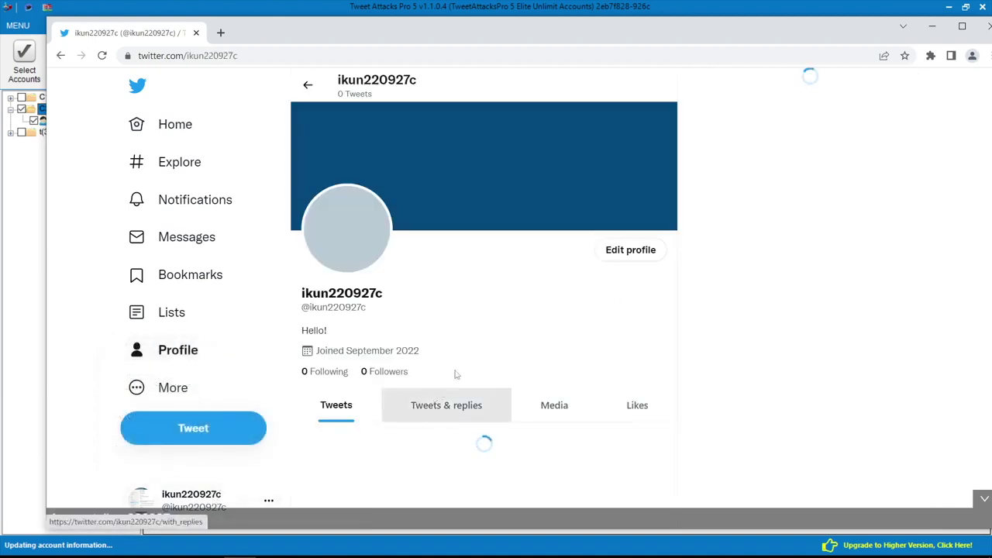
click(295, 335)
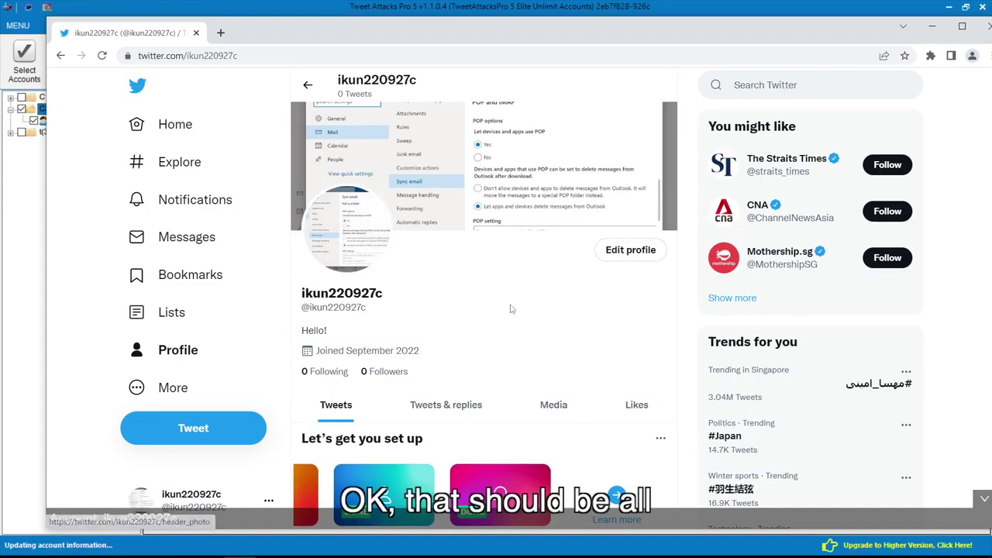